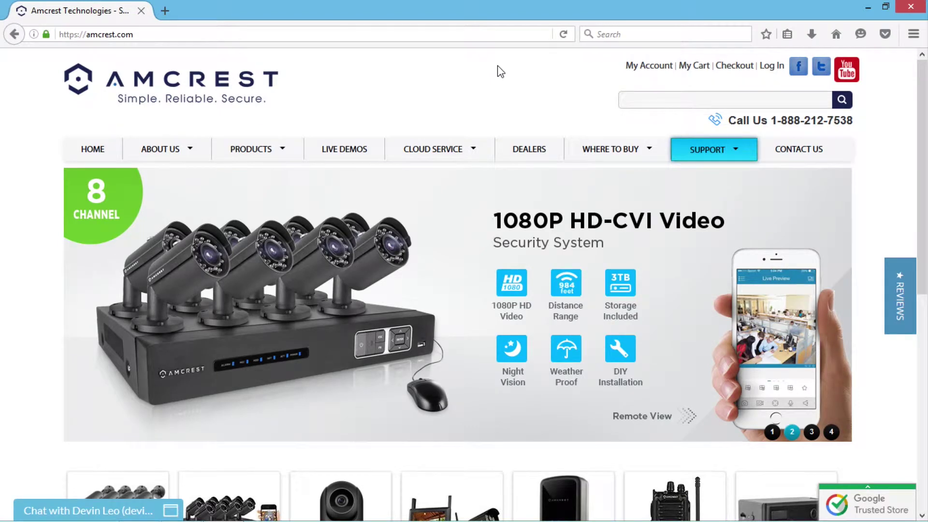
- Load amcrestgps.com, sign in with the prefilled login, and open the Reports page
{"action": "left_click", "coordinate": [406, 33]}
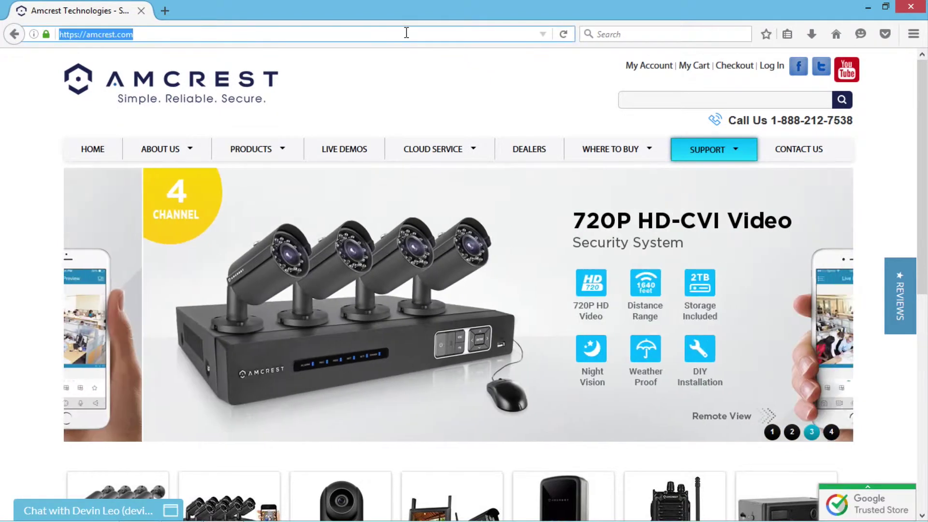
{"action": "type", "text": "amcrestgps.com/"}
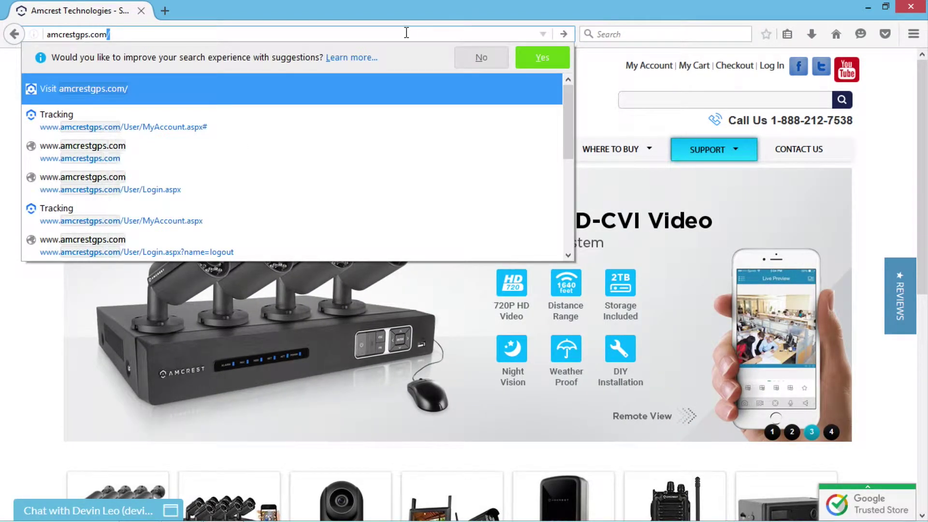
{"action": "key", "text": "Return"}
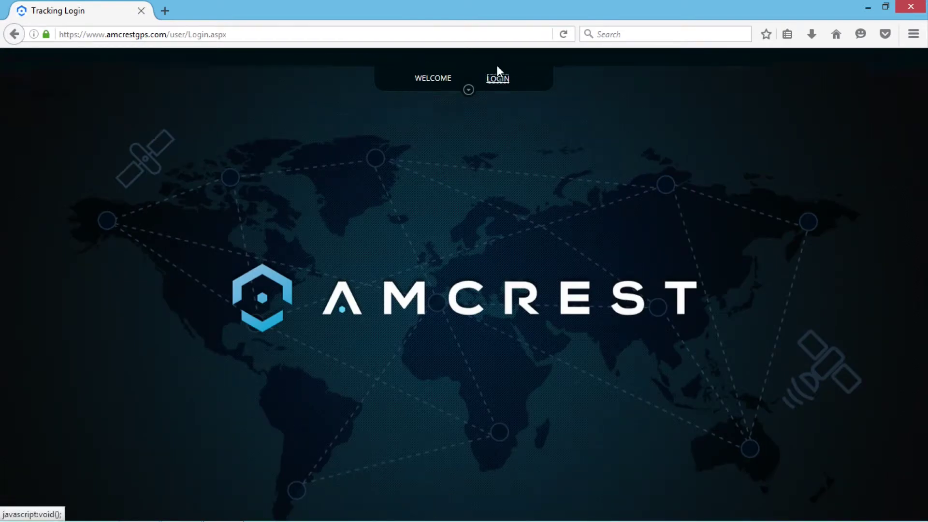
{"action": "left_click", "coordinate": [496, 75]}
{"action": "left_click", "coordinate": [493, 139]}
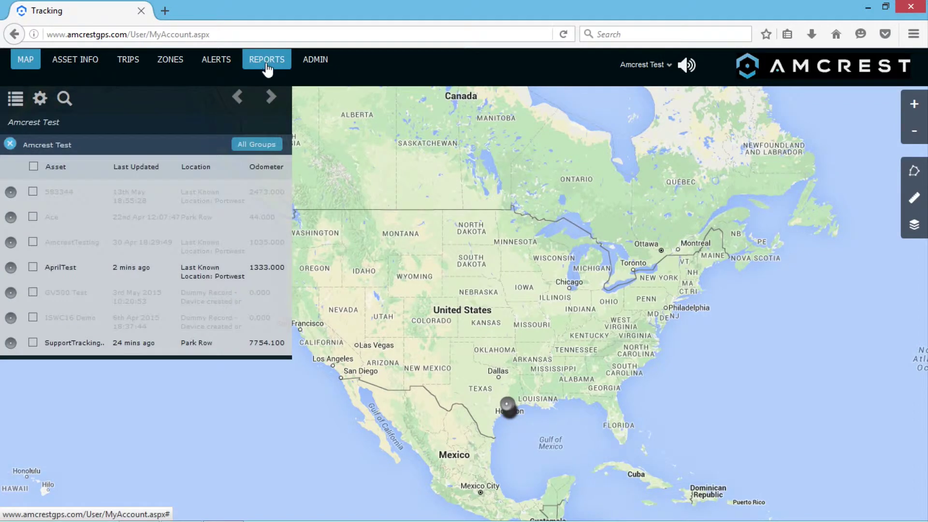
{"action": "left_click", "coordinate": [267, 69]}
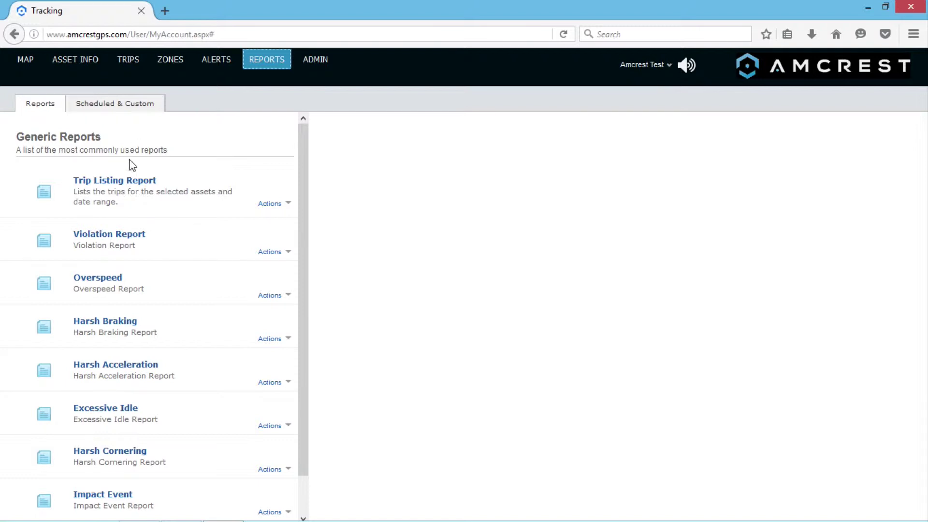
- Scroll down the Generic Reports list and start an Overspeed report
{"action": "scroll", "coordinate": [143, 286], "scroll_direction": "down", "scroll_amount": 1}
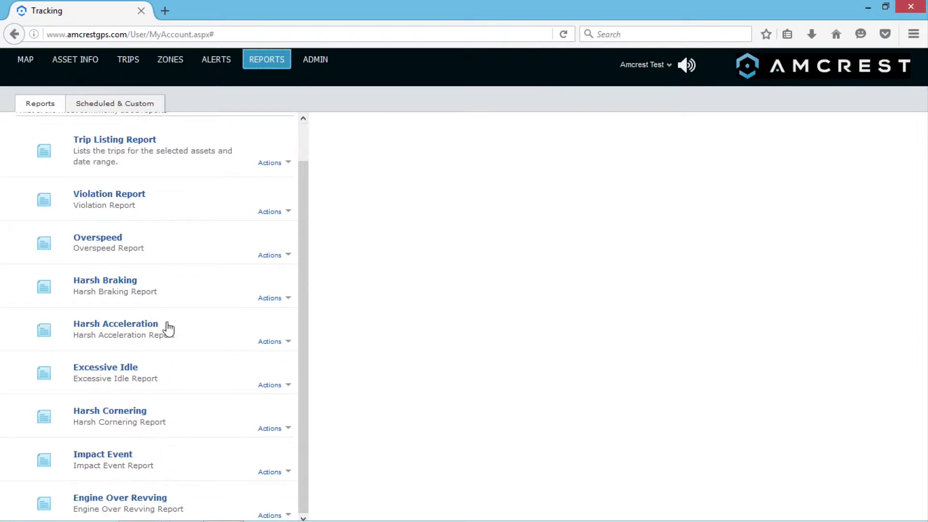
{"action": "left_click", "coordinate": [96, 238]}
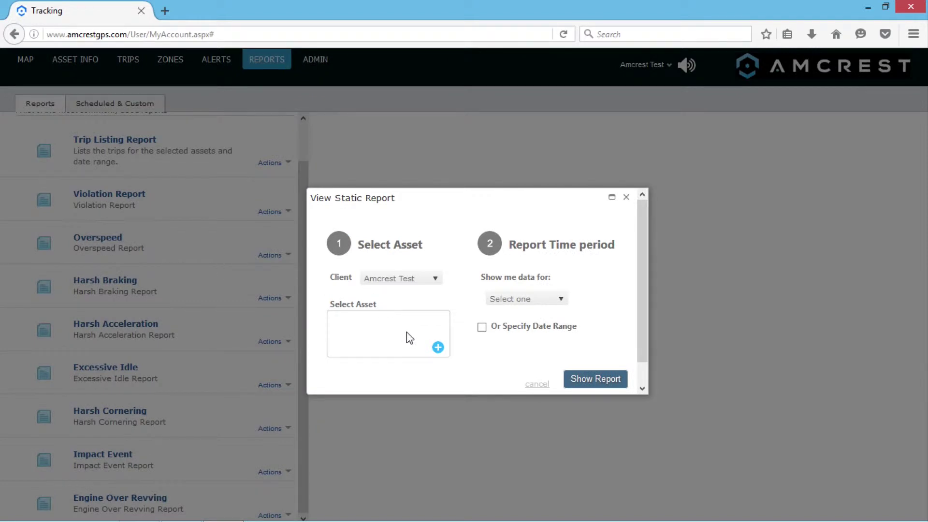
- Choose the portable device AmcrestTesting as the Overspeed report's asset
{"action": "left_click", "coordinate": [438, 347]}
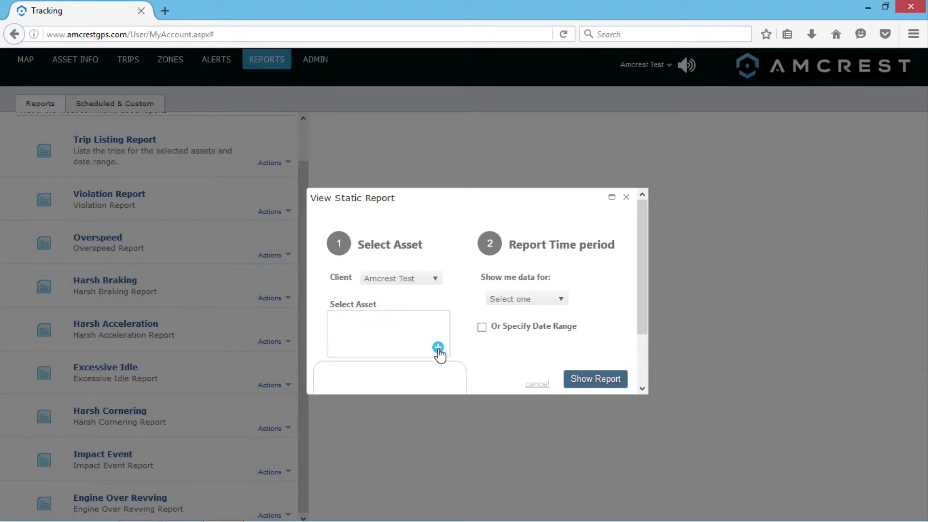
{"action": "scroll", "coordinate": [387, 380], "scroll_direction": "down", "scroll_amount": 1}
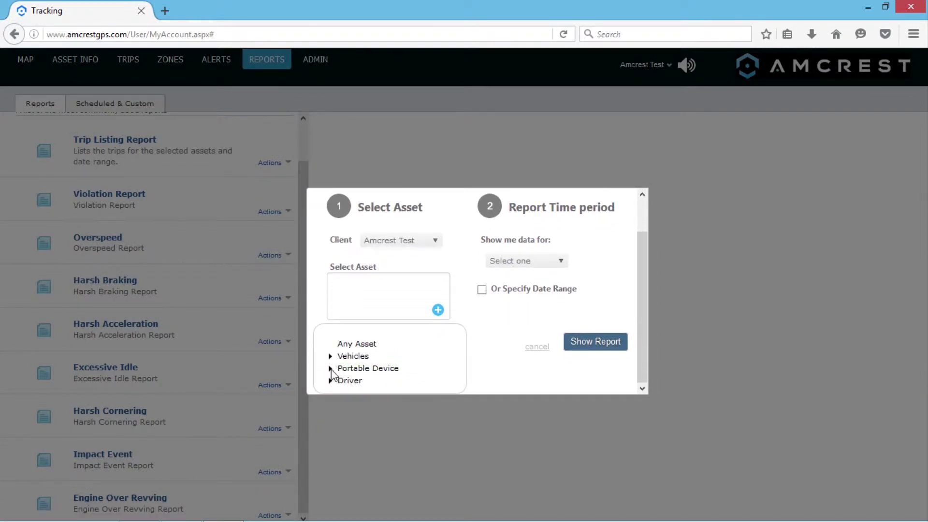
{"action": "left_click", "coordinate": [330, 369]}
{"action": "scroll", "coordinate": [332, 375], "scroll_direction": "down", "scroll_amount": 1}
{"action": "left_click", "coordinate": [353, 369]}
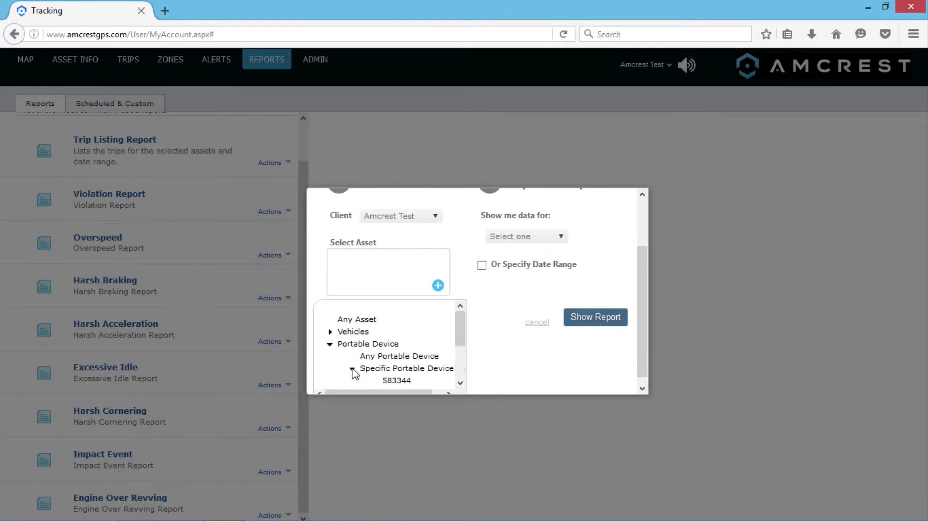
{"action": "scroll", "coordinate": [355, 372], "scroll_direction": "down", "scroll_amount": 2}
{"action": "left_click", "coordinate": [408, 344]}
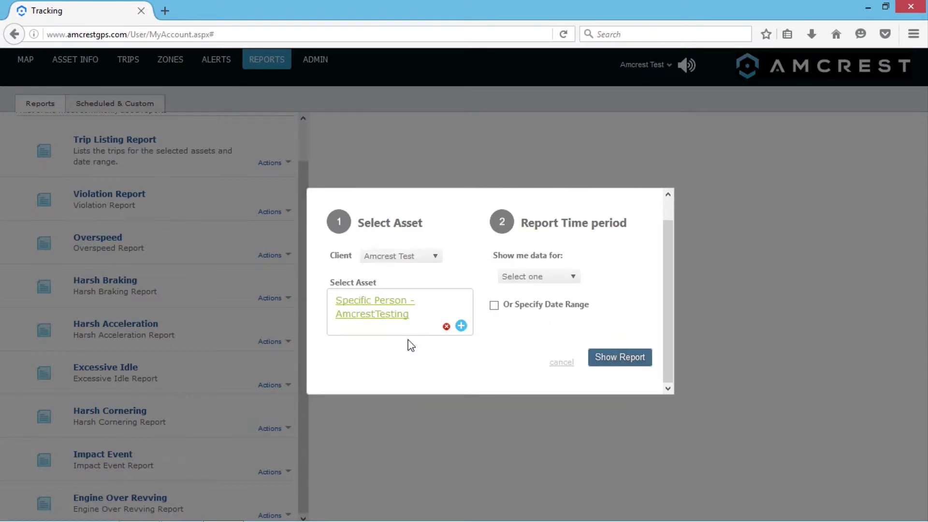
- Set the period to Last Month and generate the report showing 20 violations over 114 miles
{"action": "left_click", "coordinate": [570, 277]}
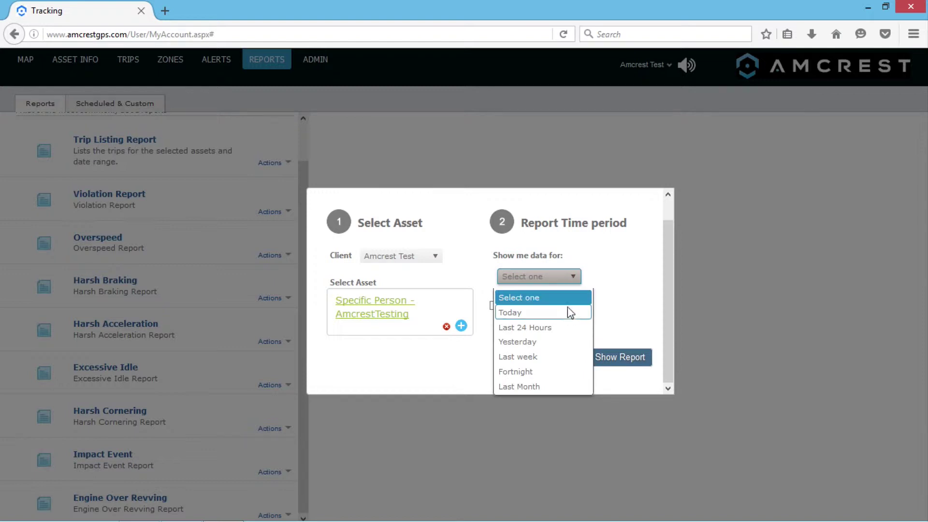
{"action": "left_click", "coordinate": [559, 386]}
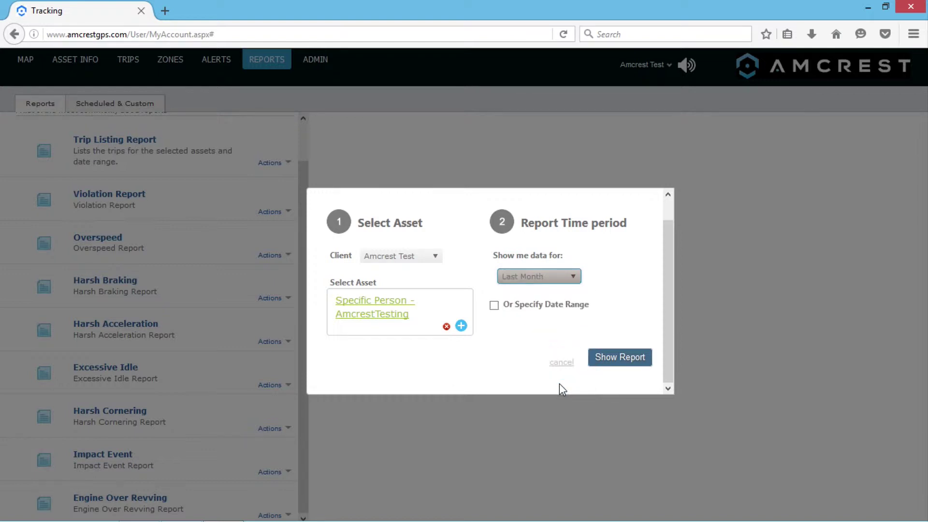
{"action": "left_click", "coordinate": [620, 358]}
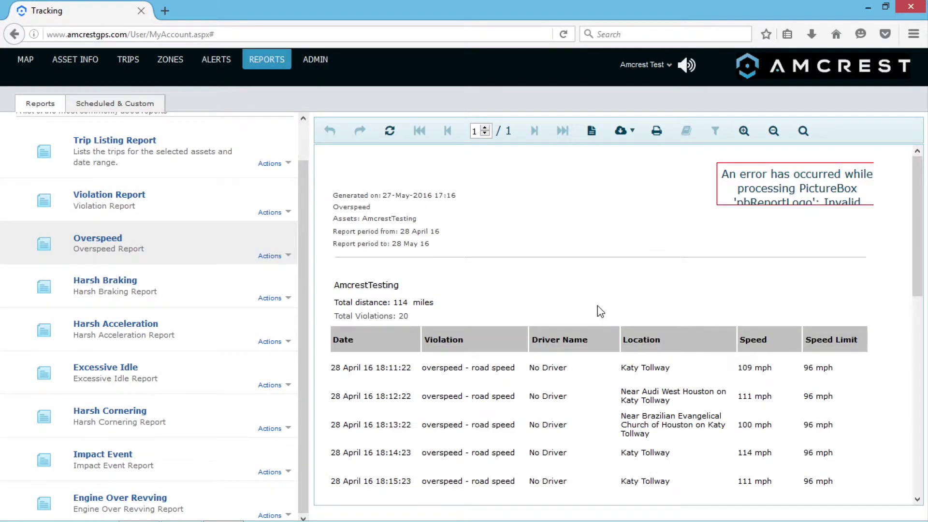
{"action": "left_click", "coordinate": [622, 130]}
- Start a new custom report named Custom Report 1 with the description 'Custom'
{"action": "left_click", "coordinate": [118, 107]}
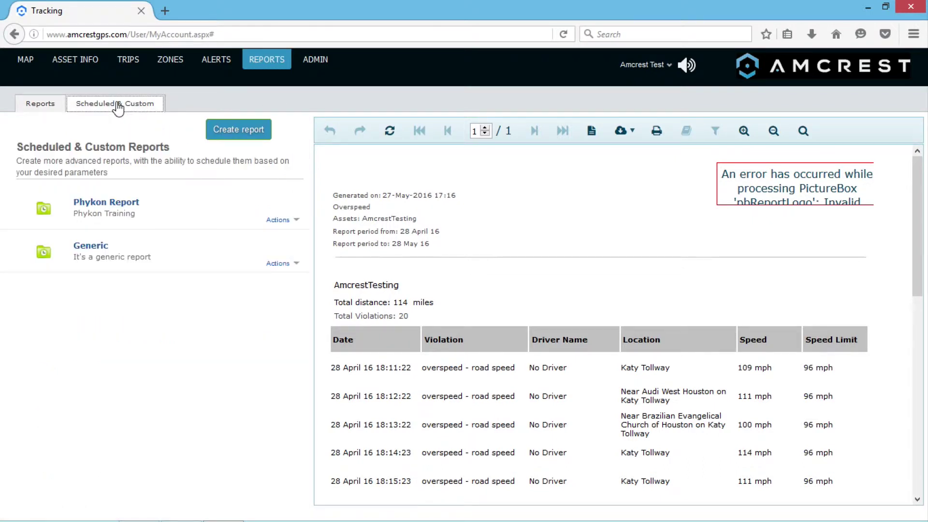
{"action": "left_click", "coordinate": [245, 140]}
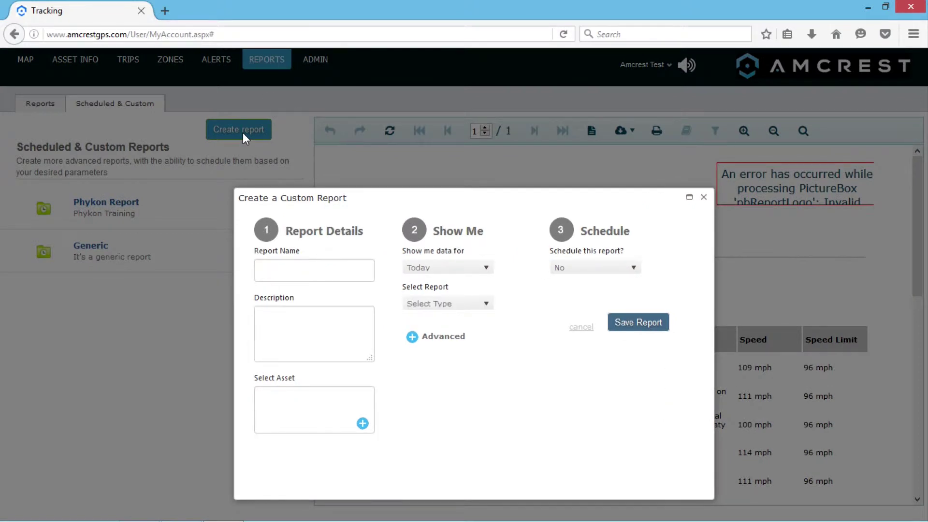
{"action": "type", "text": "Custom Report 1"}
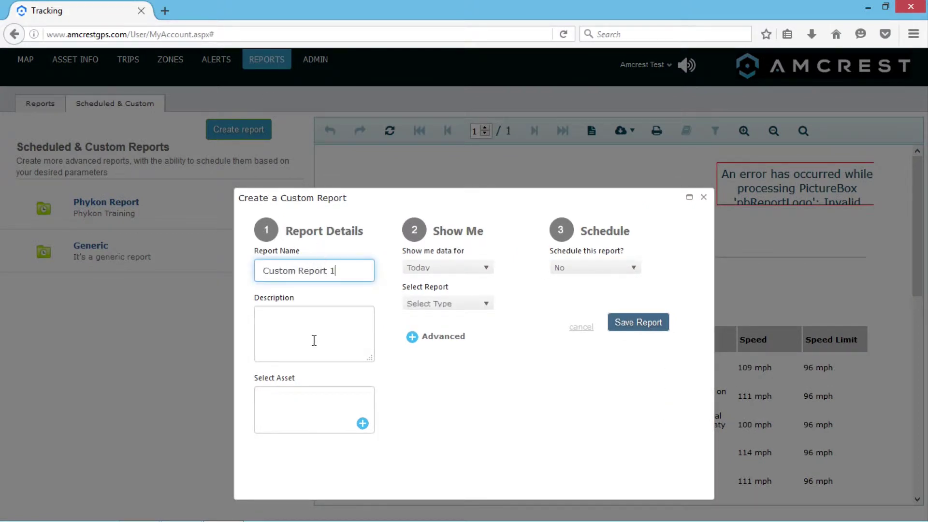
{"action": "left_click", "coordinate": [314, 338]}
{"action": "type", "text": "Custom"}
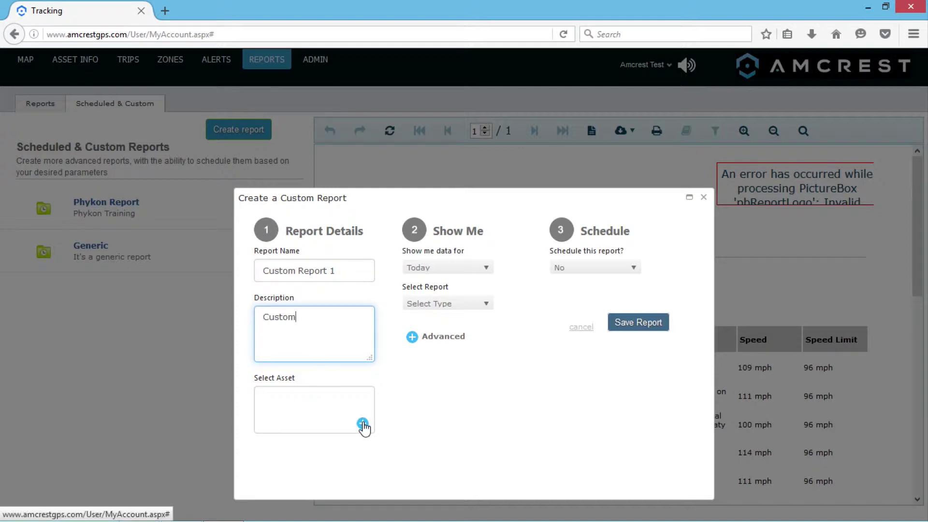
- Select Specific Vehicle > AprilTest as the custom report's asset
{"action": "left_click", "coordinate": [363, 423]}
{"action": "scroll", "coordinate": [363, 427], "scroll_direction": "down", "scroll_amount": 1}
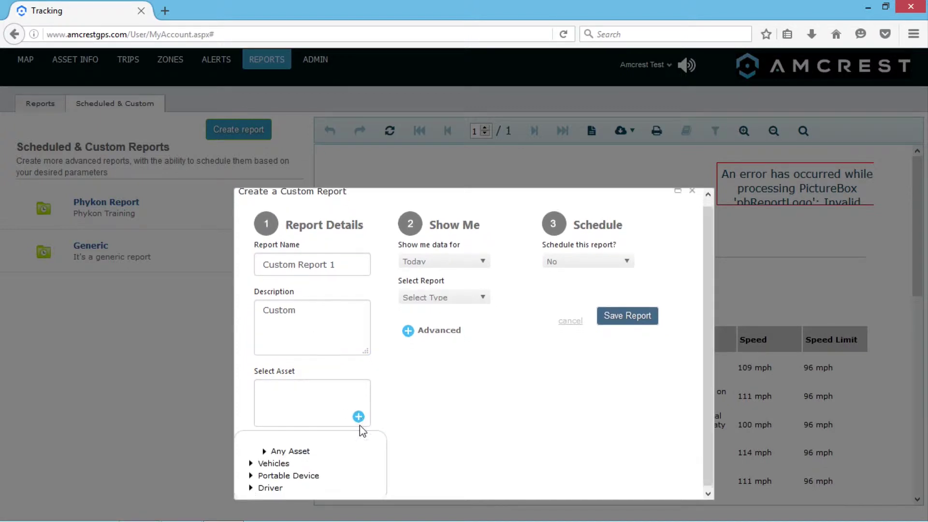
{"action": "left_click", "coordinate": [251, 461]}
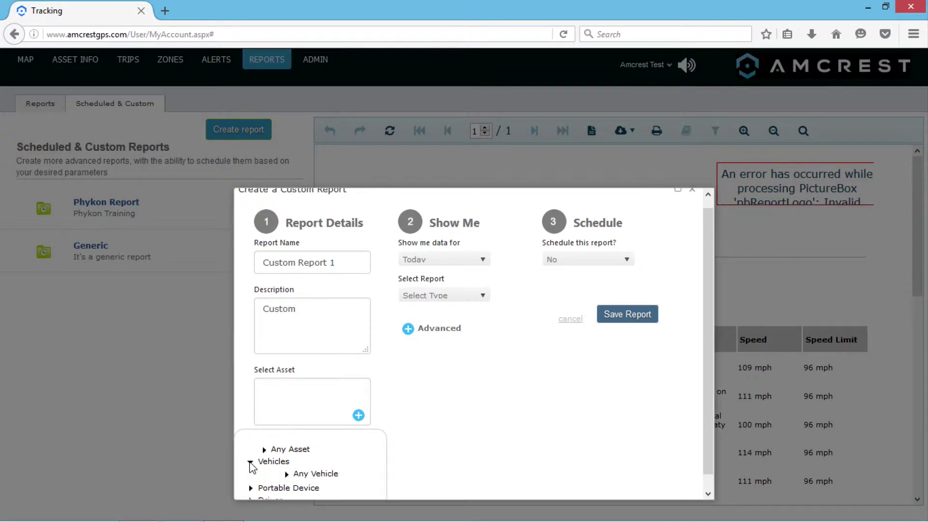
{"action": "scroll", "coordinate": [251, 462], "scroll_direction": "down", "scroll_amount": 1}
{"action": "left_click", "coordinate": [273, 449]}
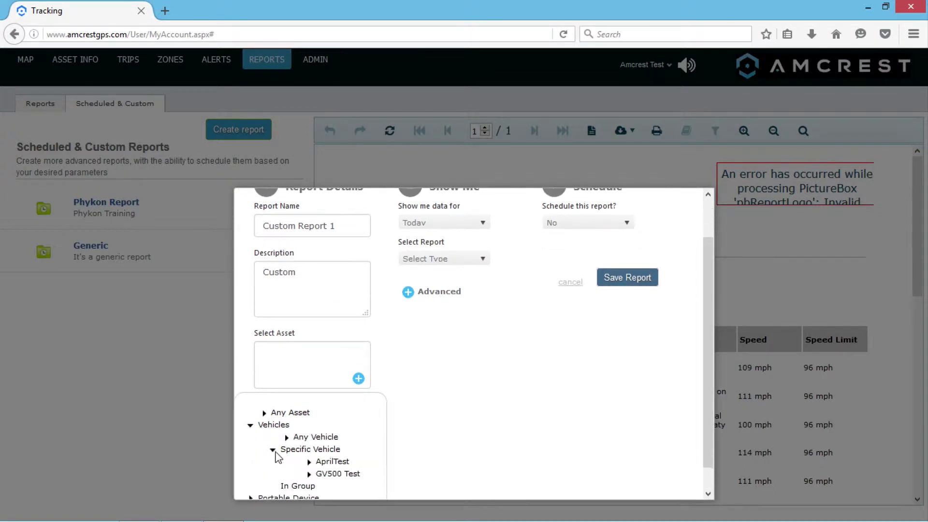
{"action": "scroll", "coordinate": [348, 449], "scroll_direction": "down", "scroll_amount": 1}
{"action": "left_click", "coordinate": [332, 437]}
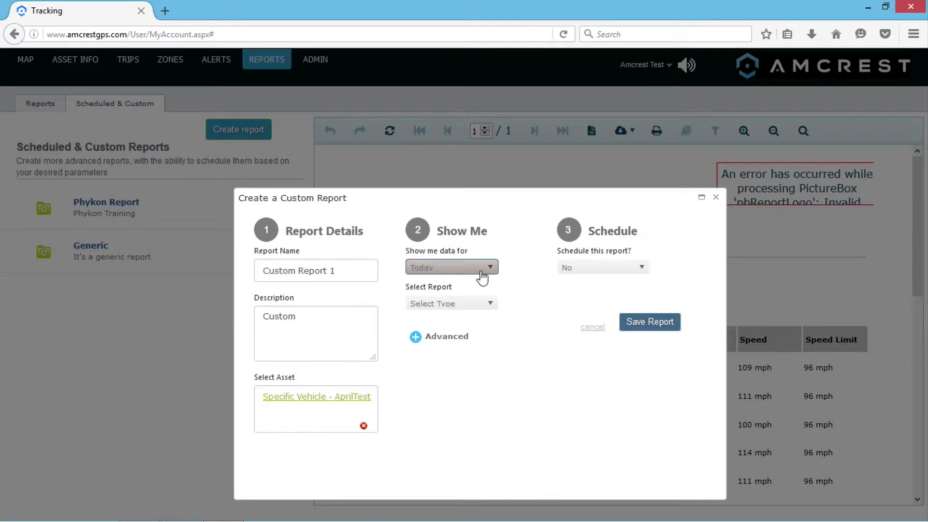
- Set the data range to Last Month and the type to Trip Listing Report, then save
{"action": "left_click", "coordinate": [491, 268]}
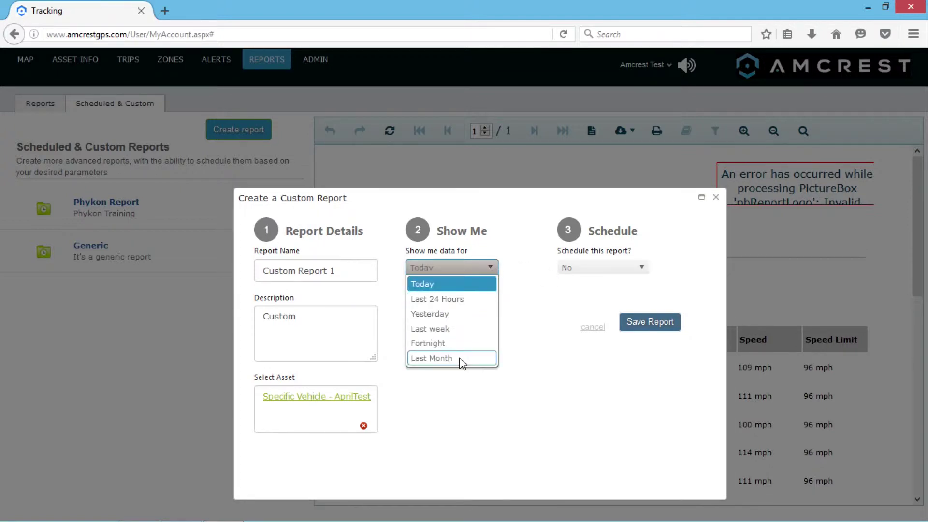
{"action": "left_click", "coordinate": [458, 358]}
{"action": "left_click", "coordinate": [491, 304]}
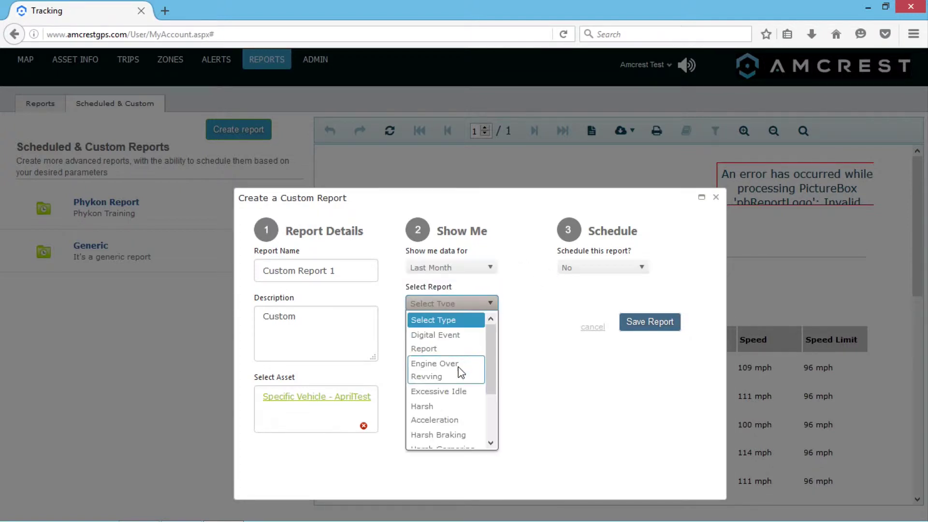
{"action": "scroll", "coordinate": [449, 411], "scroll_direction": "down", "scroll_amount": 2}
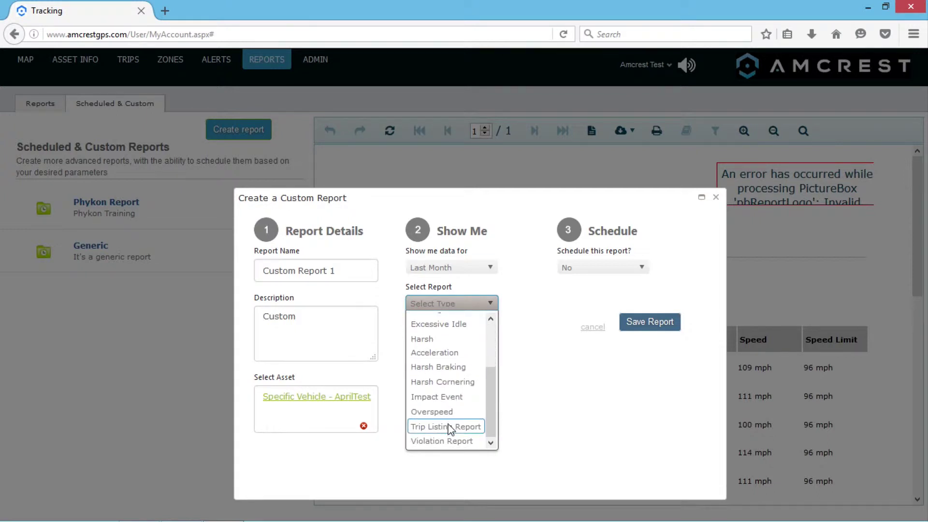
{"action": "left_click", "coordinate": [451, 427]}
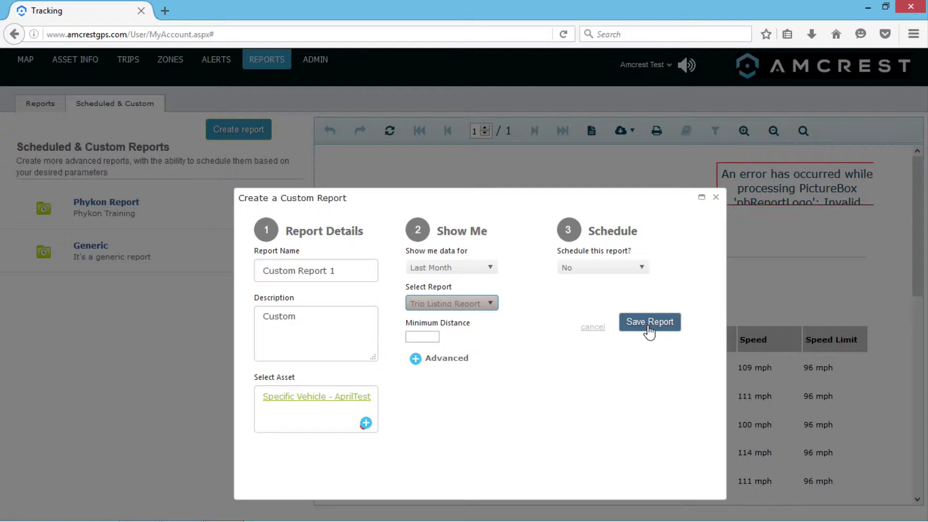
{"action": "left_click", "coordinate": [649, 322]}
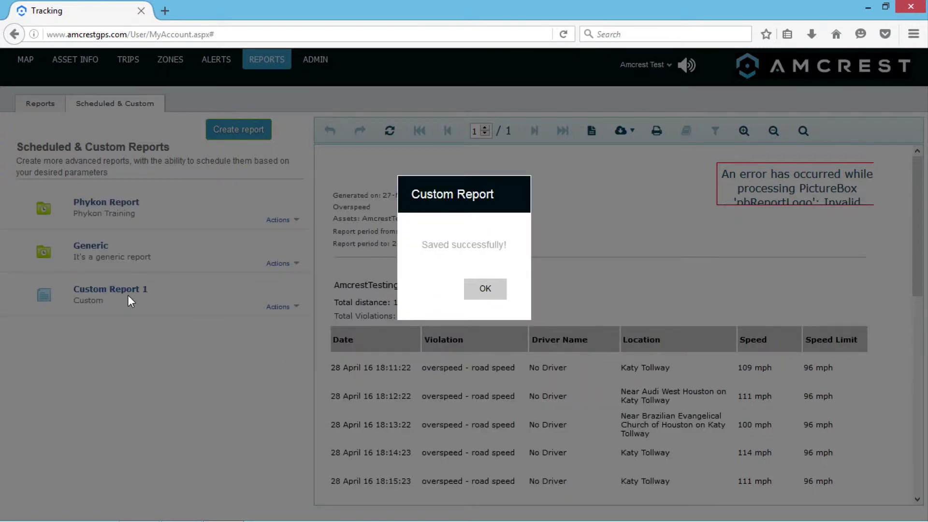
- Dismiss the save confirmation, open Custom Report 1, and scroll through its 224.1-mile trip listing
{"action": "left_click", "coordinate": [486, 292]}
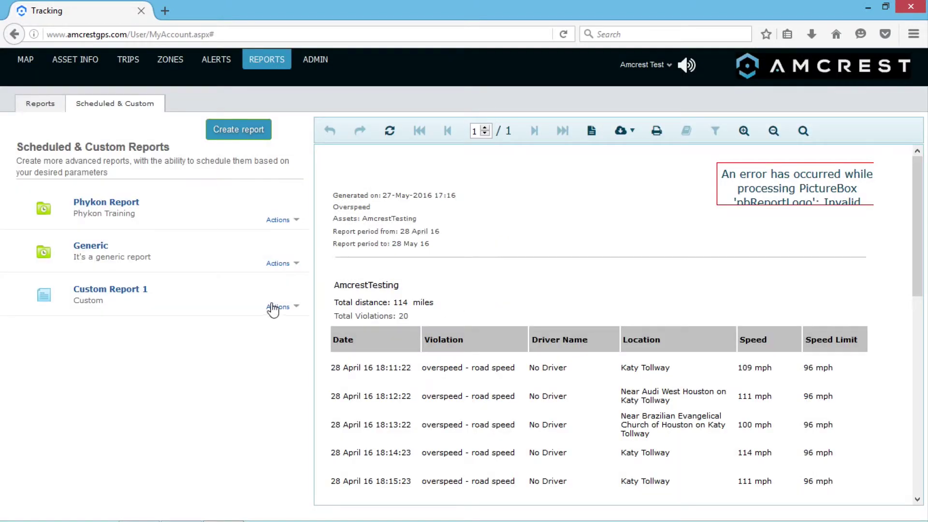
{"action": "left_click", "coordinate": [128, 296]}
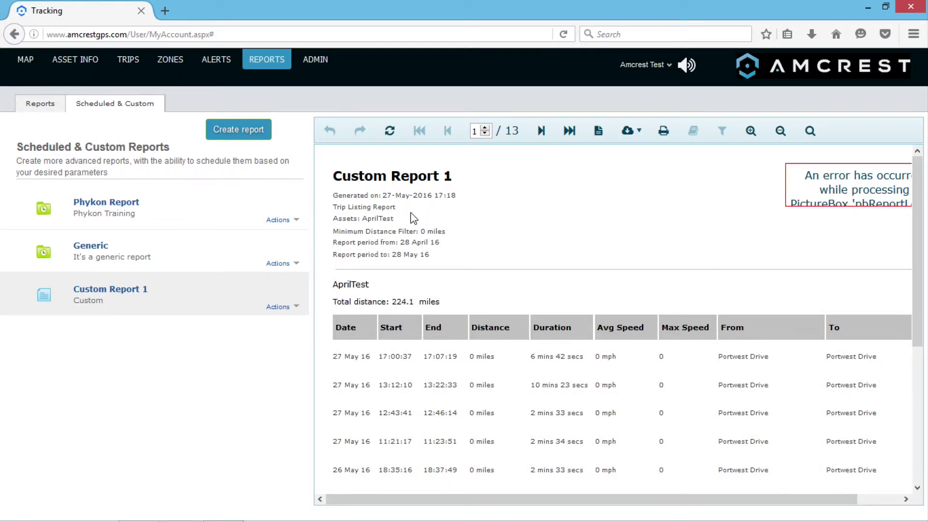
{"action": "scroll", "coordinate": [495, 411], "scroll_direction": "down", "scroll_amount": 5}
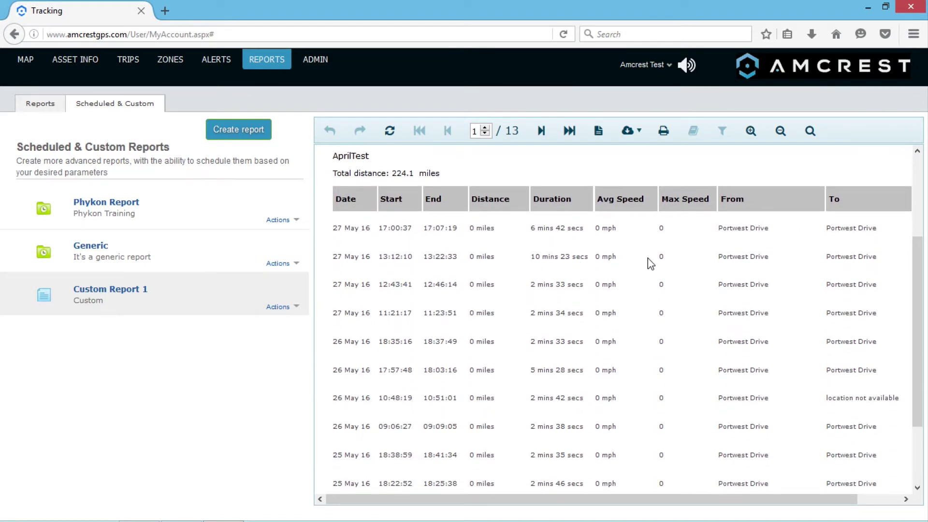
{"action": "scroll", "coordinate": [683, 303], "scroll_direction": "down", "scroll_amount": 1}
{"action": "scroll", "coordinate": [683, 302], "scroll_direction": "down", "scroll_amount": 2}
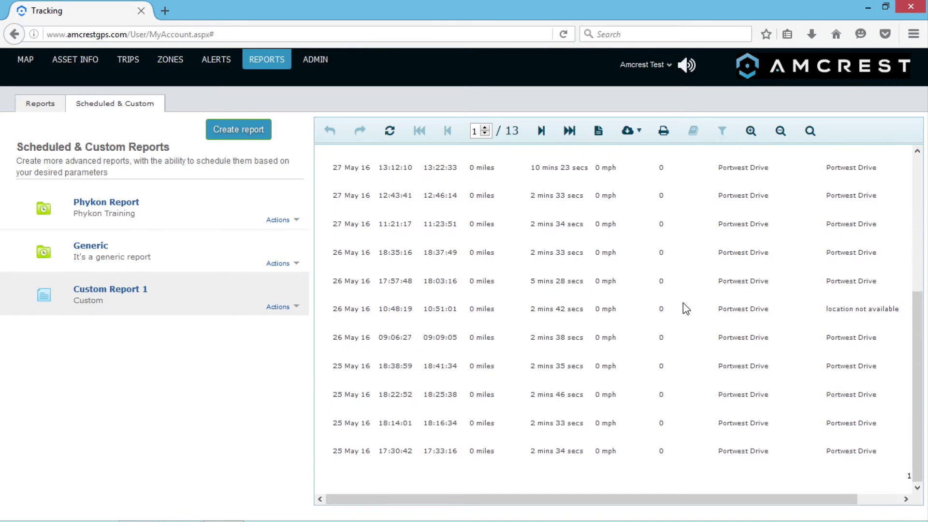
{"action": "scroll", "coordinate": [682, 302], "scroll_direction": "up", "scroll_amount": 8}
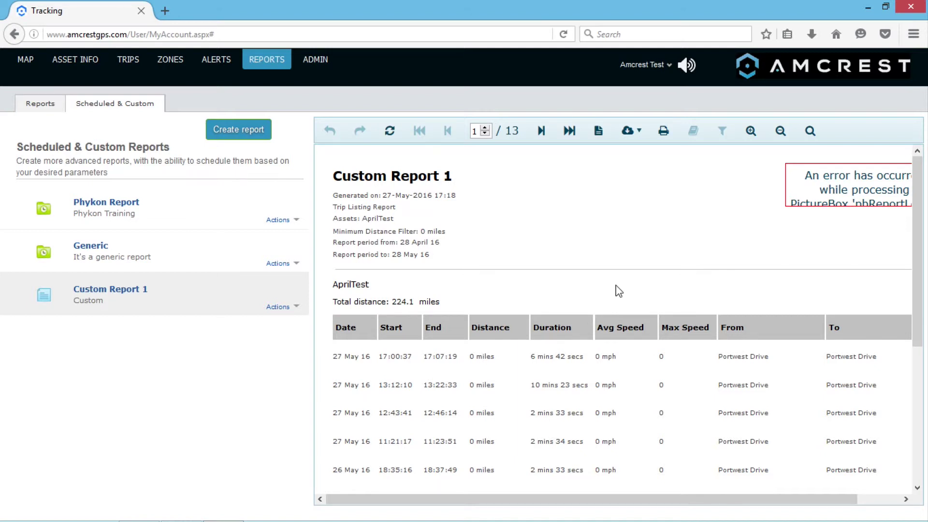
- Return to the Generic Reports list, then open the Amcrest Test account menu
{"action": "left_click", "coordinate": [38, 109]}
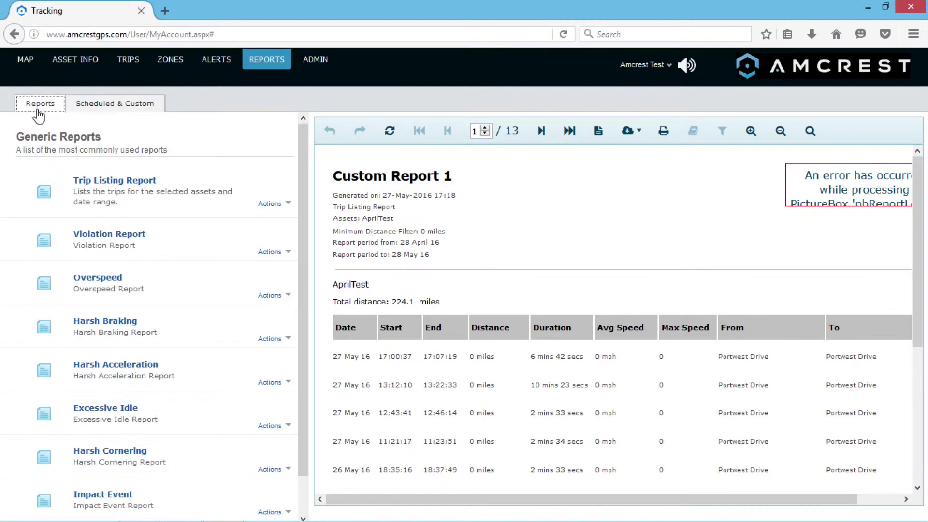
{"action": "scroll", "coordinate": [182, 324], "scroll_direction": "down", "scroll_amount": 1}
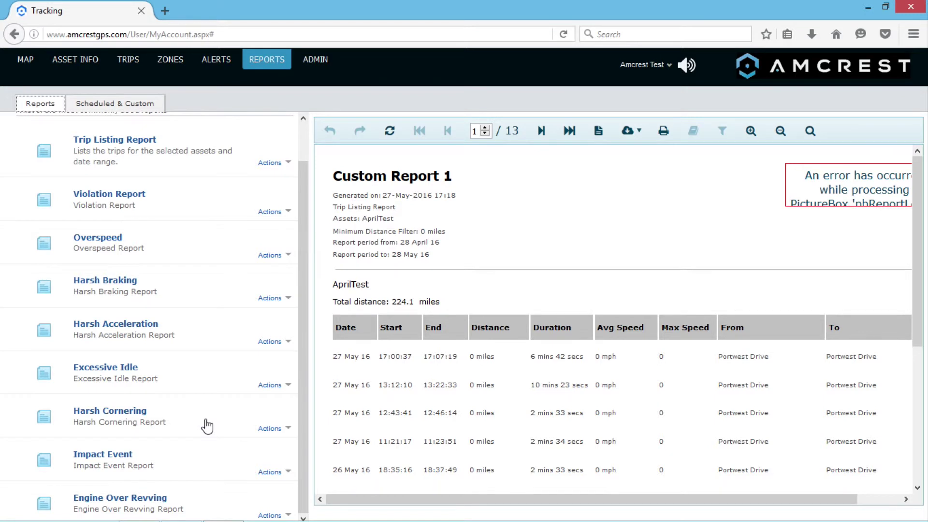
{"action": "left_click", "coordinate": [628, 130]}
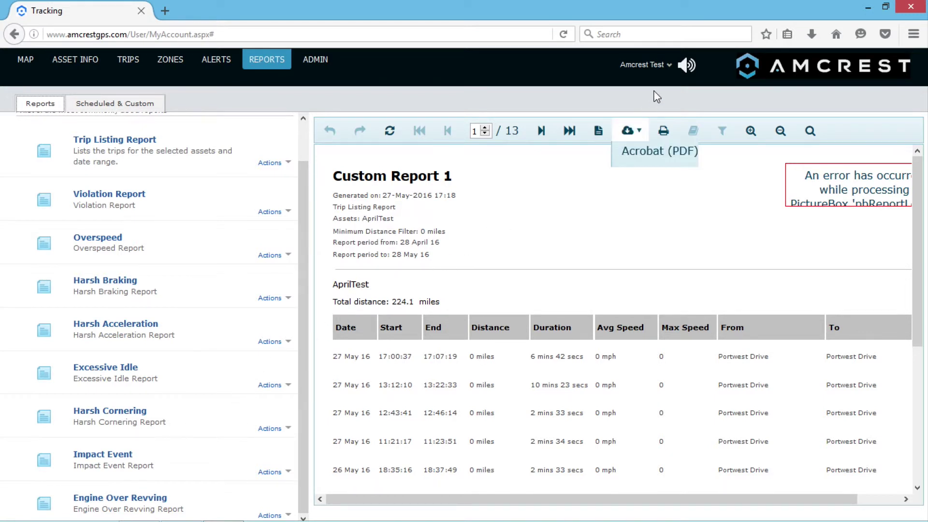
{"action": "left_click", "coordinate": [669, 66]}
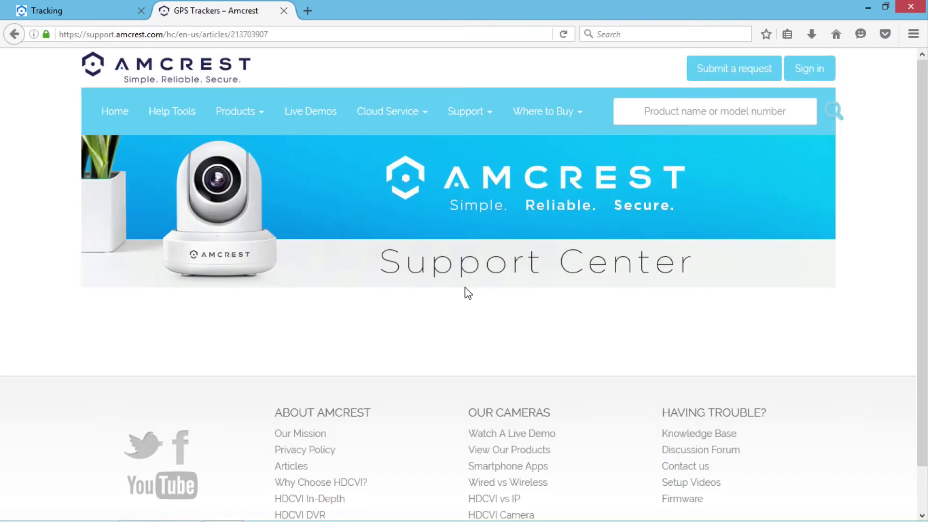
- Scroll to the AM-GL300 documentation, then close the support tab with Ctrl+W
{"action": "scroll", "coordinate": [459, 295], "scroll_direction": "down", "scroll_amount": 5}
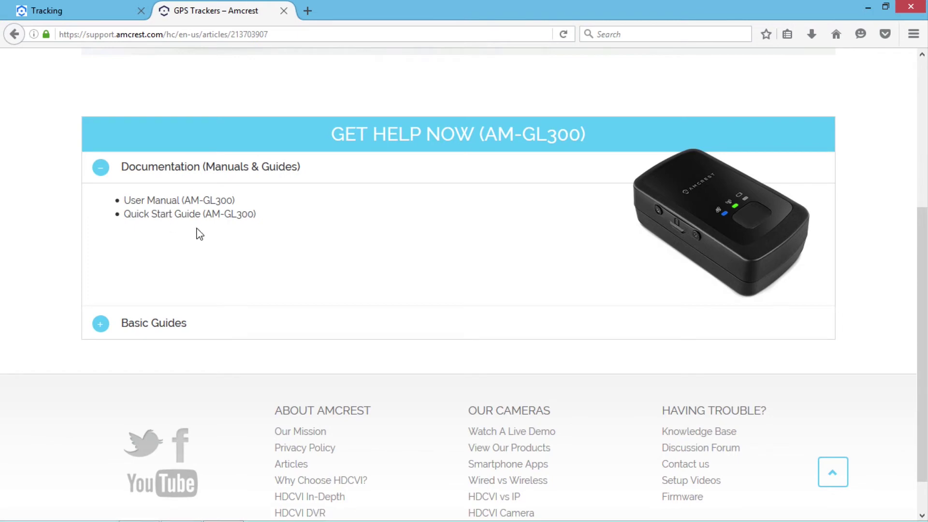
{"action": "key", "text": "ctrl+w"}
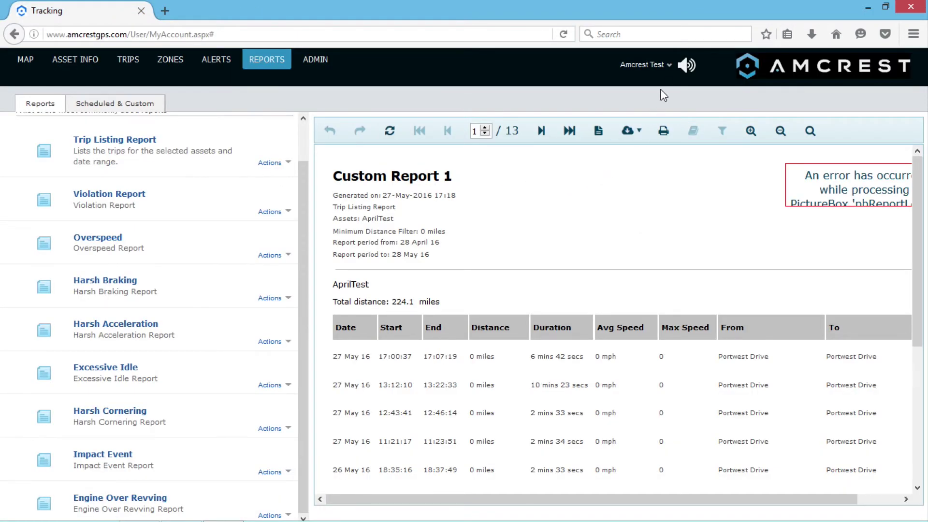
{"action": "left_click", "coordinate": [669, 65]}
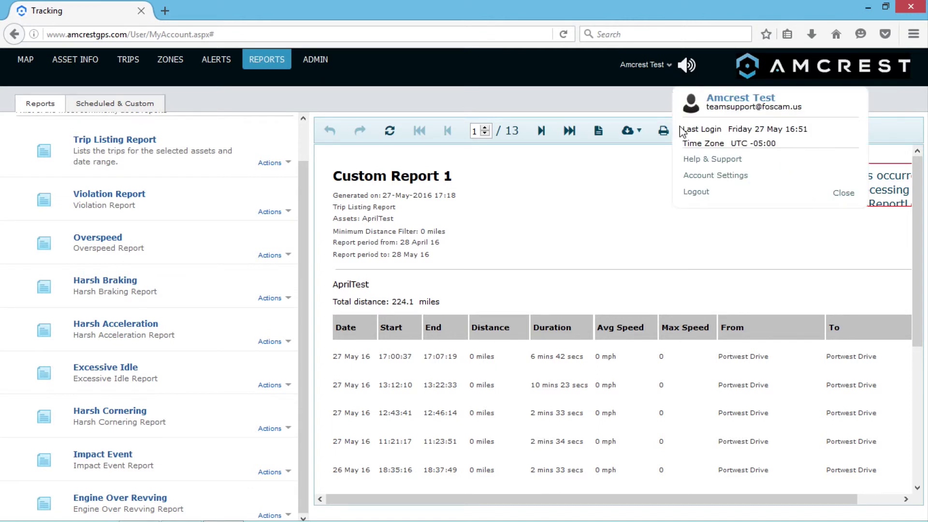
{"action": "left_click", "coordinate": [720, 177]}
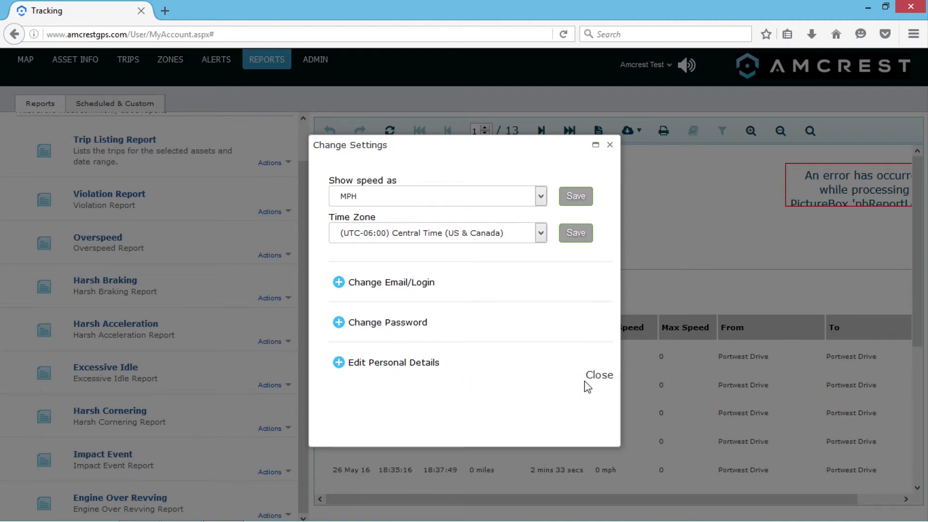
{"action": "left_click", "coordinate": [598, 375]}
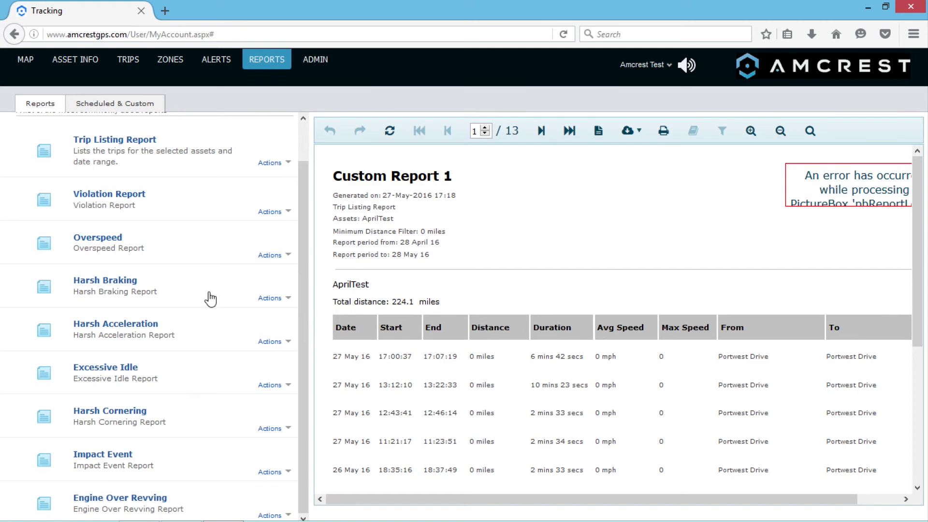
{"action": "scroll", "coordinate": [193, 265], "scroll_direction": "up", "scroll_amount": 2}
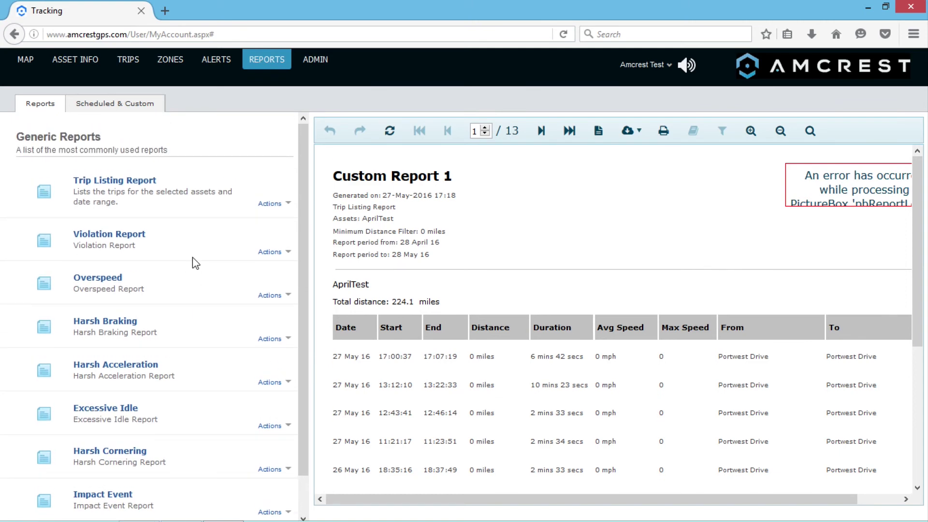